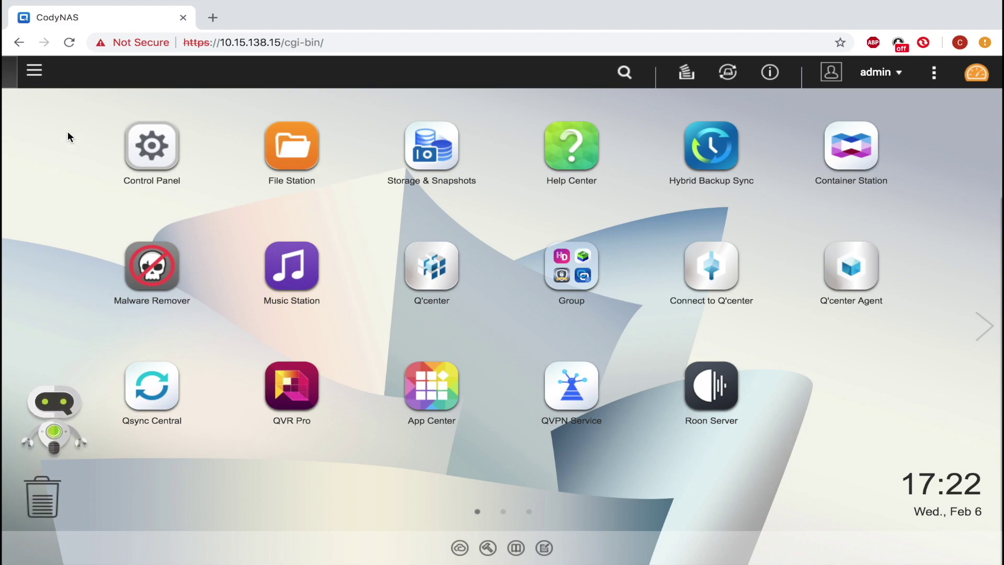
# - Open Storage & Snapshots to list pools and volumes, and start the Create Storage Pool wizard
pyautogui.click(34, 71)
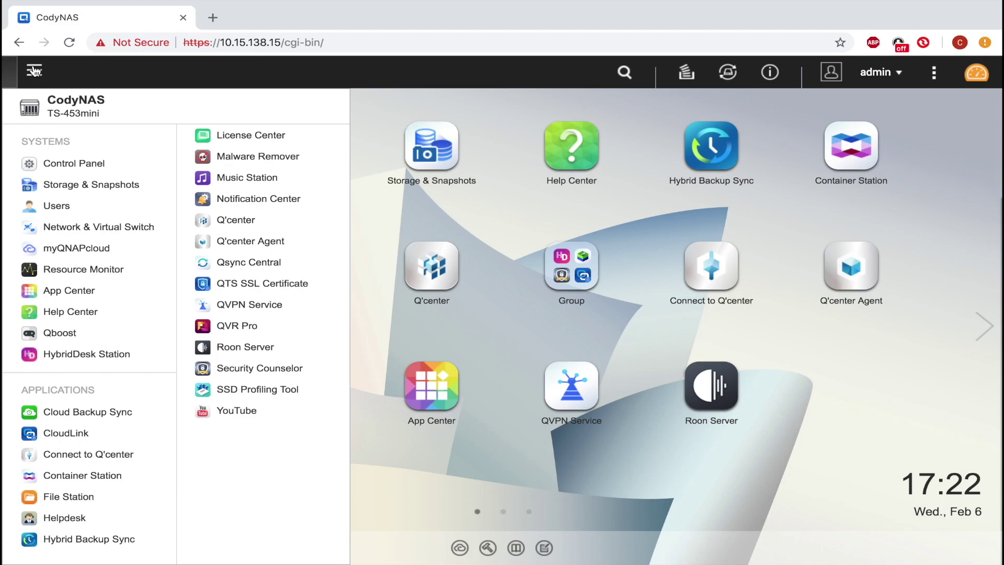
pyautogui.click(71, 187)
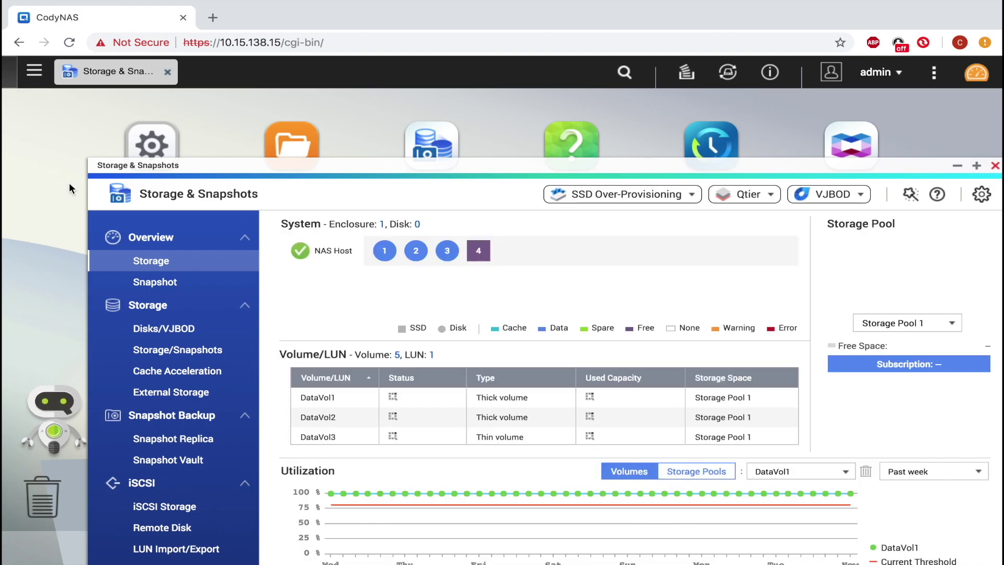
pyautogui.click(207, 356)
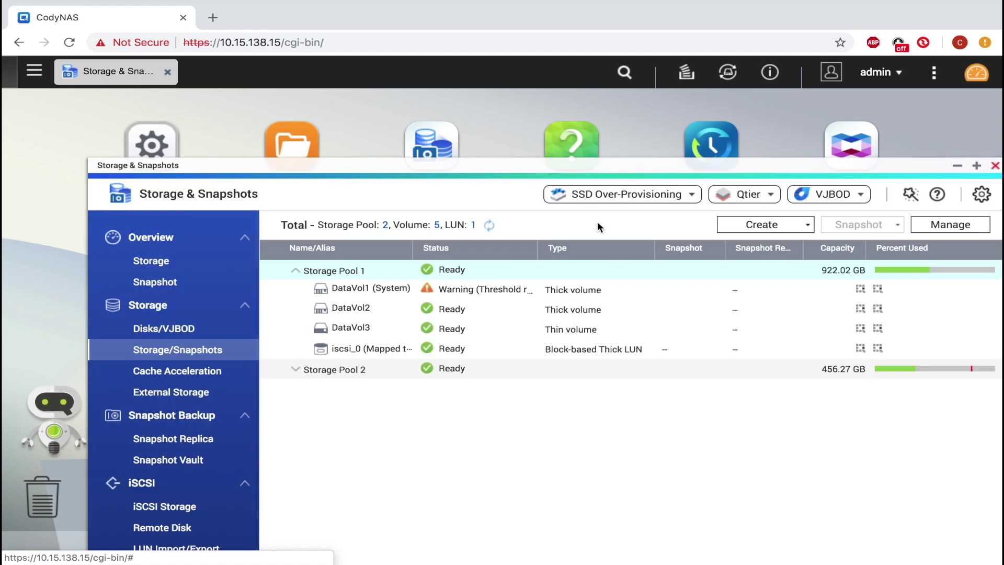
pyautogui.click(746, 229)
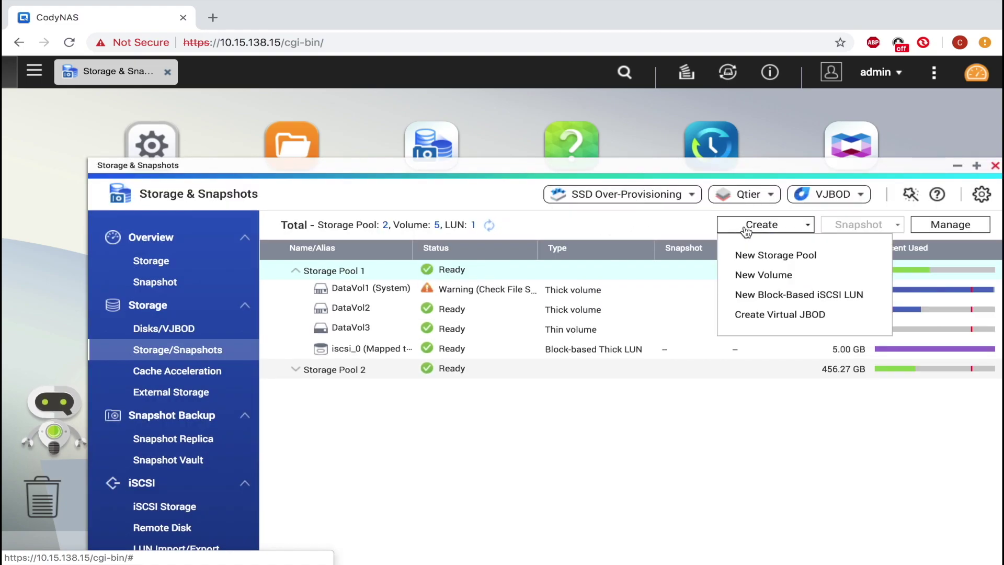
pyautogui.click(758, 257)
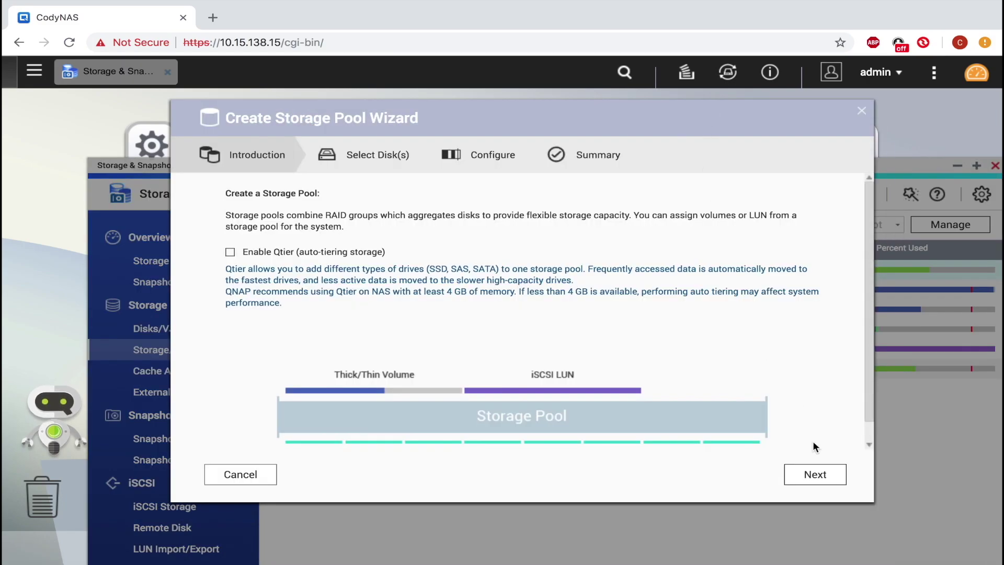
# - Select SSD Disk 4 for the new pool and keep RAID type Single
pyautogui.click(814, 477)
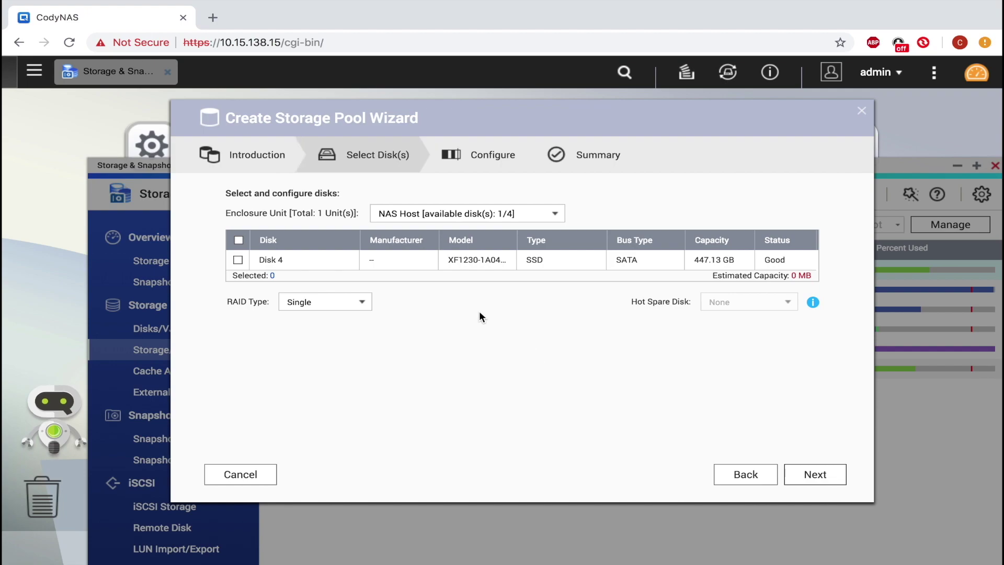
pyautogui.click(238, 260)
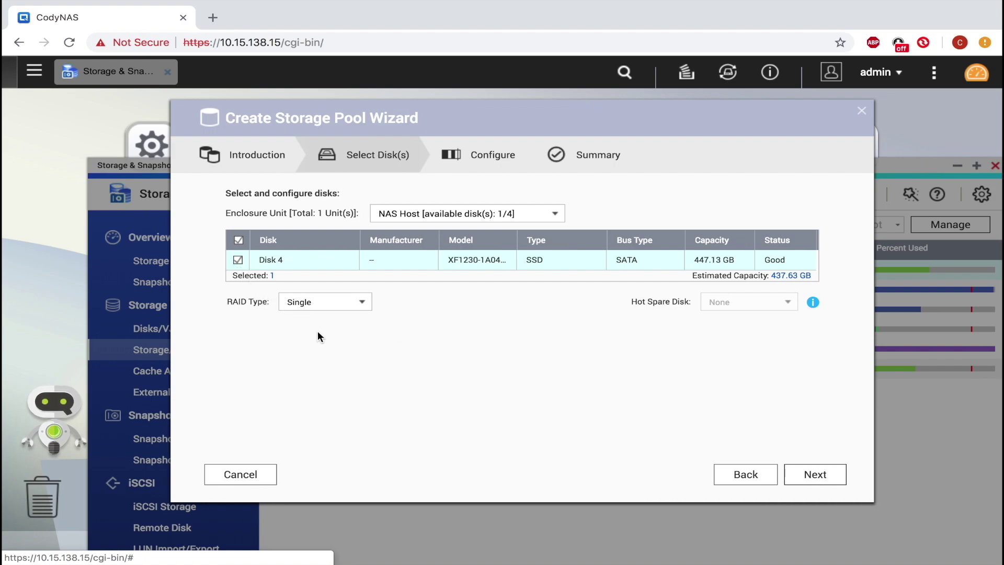
pyautogui.click(362, 302)
pyautogui.click(365, 306)
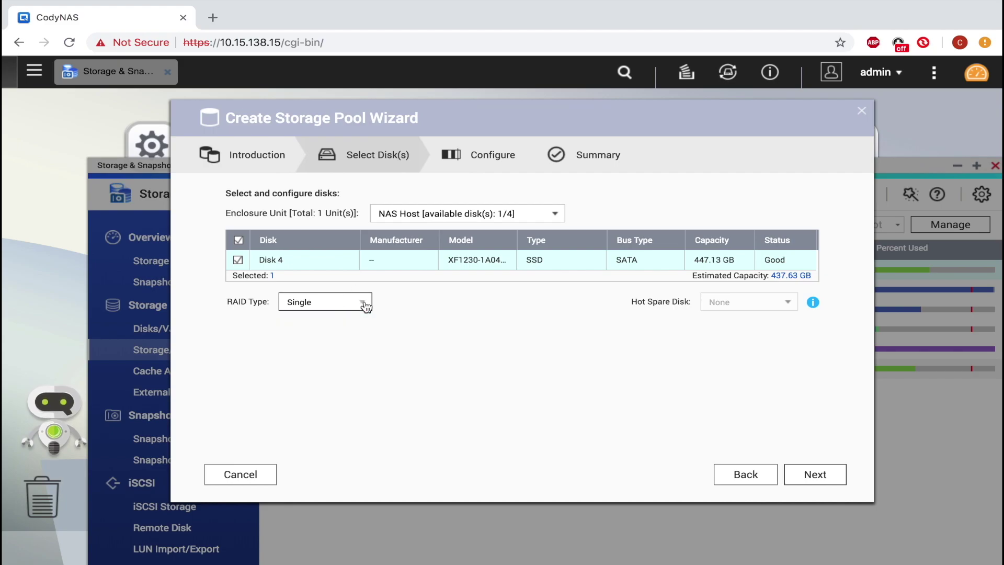
pyautogui.click(825, 477)
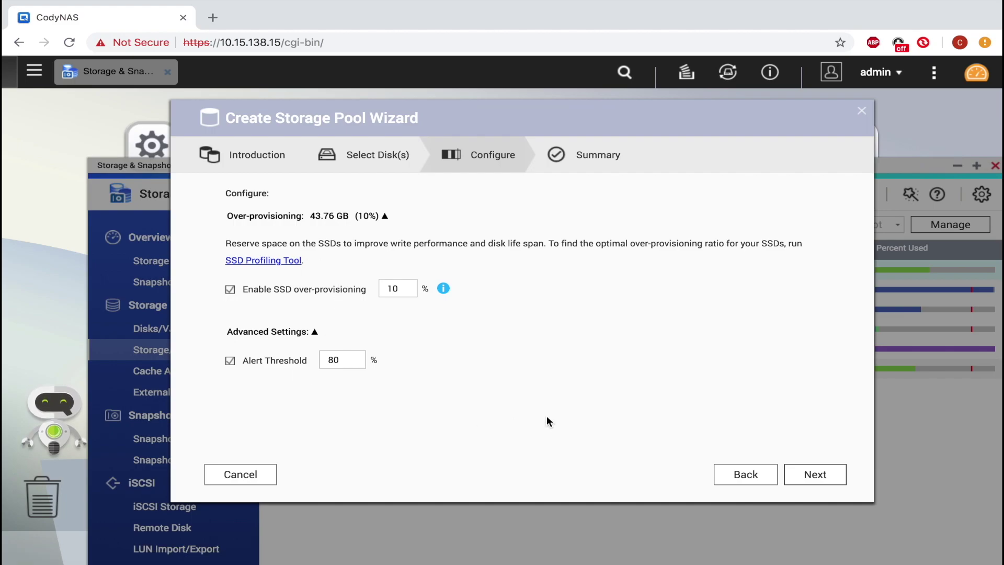
# - Create Storage Pool 3 with 10% over-provisioning, confirming the disk erase
pyautogui.click(823, 477)
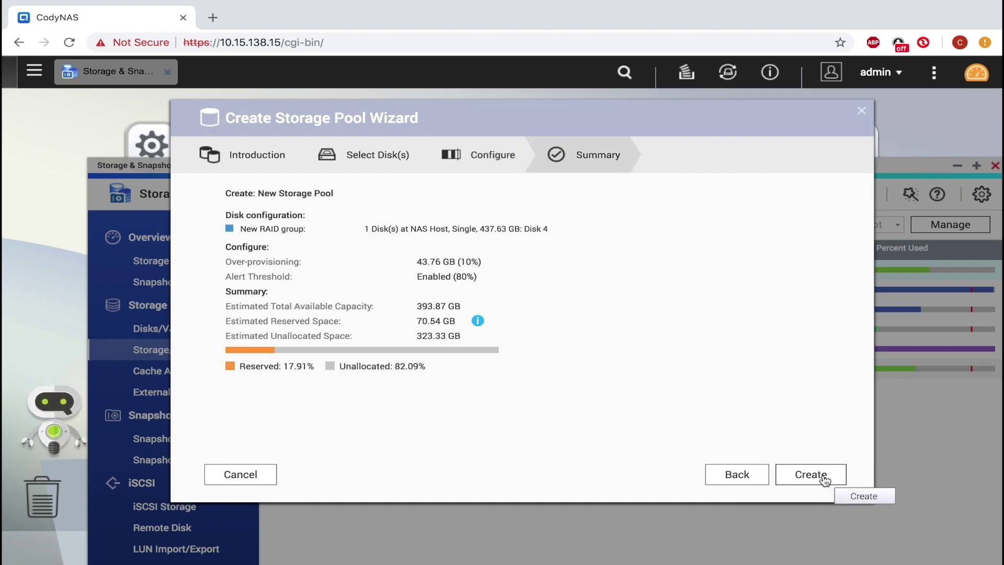
pyautogui.click(824, 477)
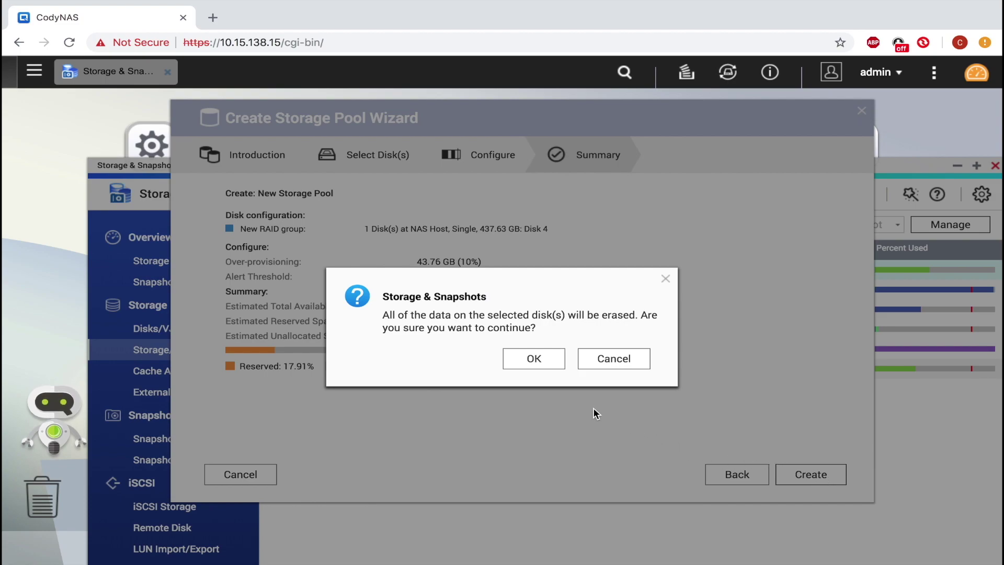
pyautogui.click(535, 359)
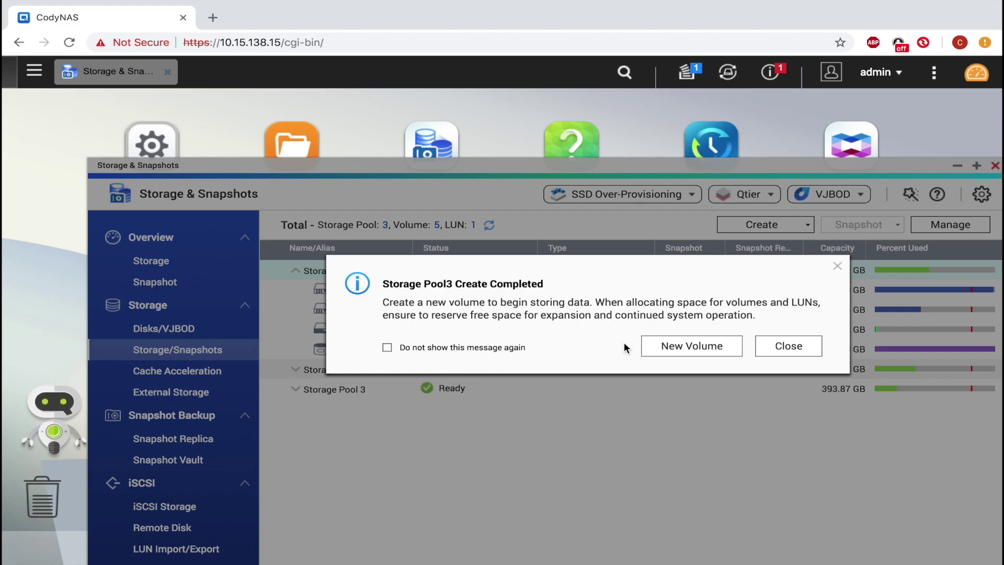
pyautogui.click(691, 355)
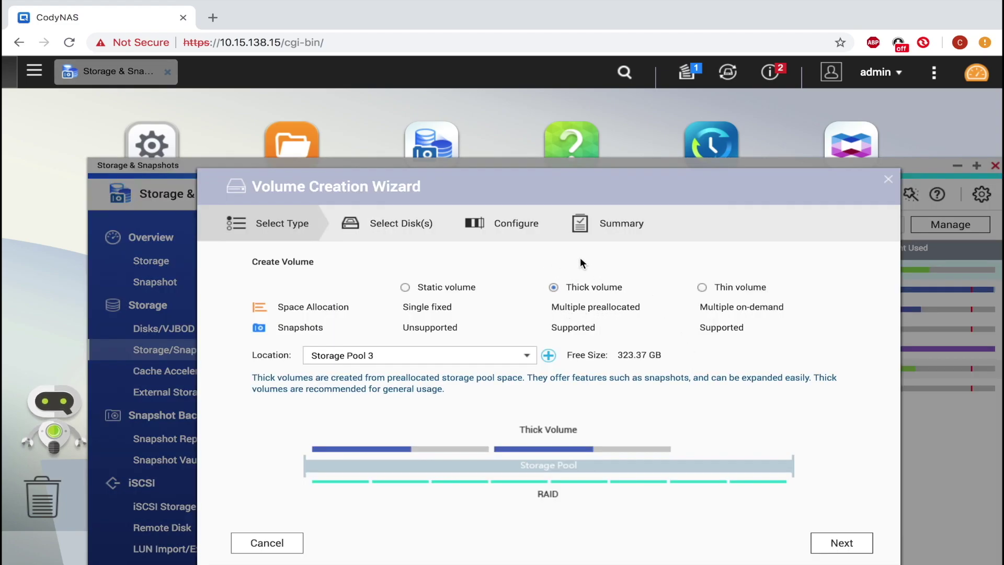
# - Keep Storage Pool 3 as location, set capacity to 70 GB, and finish thick volume DataVol6
pyautogui.click(527, 359)
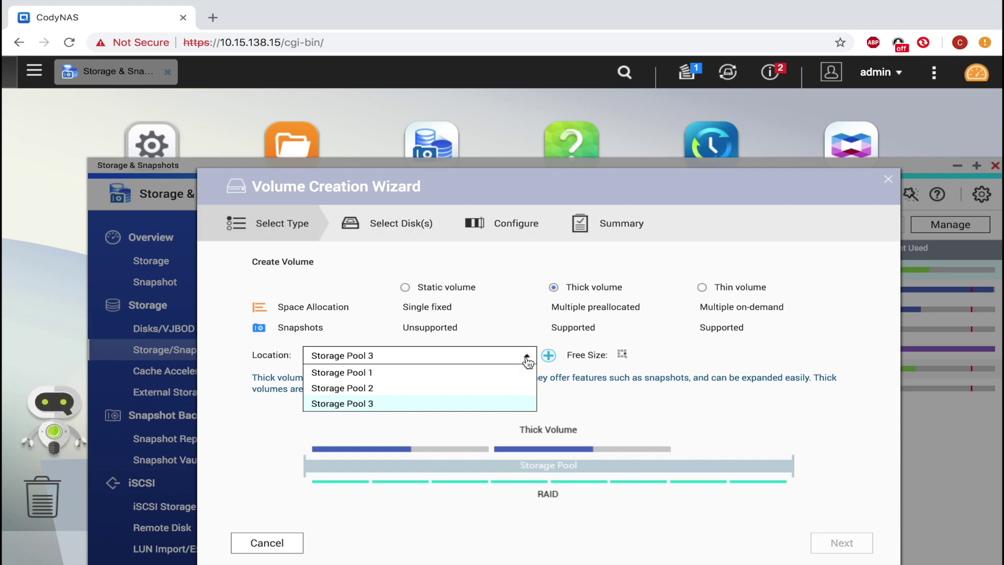
pyautogui.click(527, 360)
pyautogui.click(831, 544)
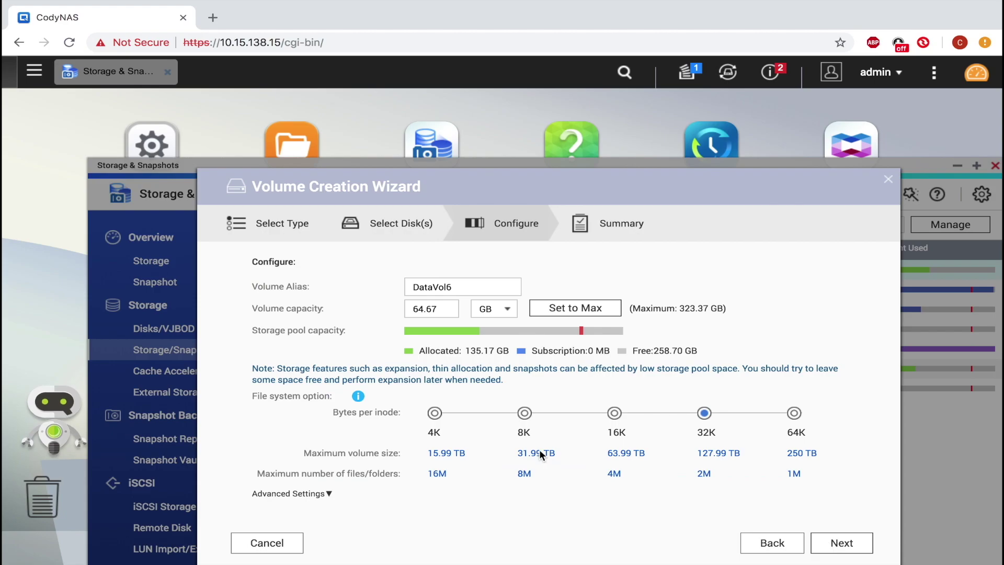
pyautogui.moveTo(442, 308); pyautogui.dragTo(381, 304)
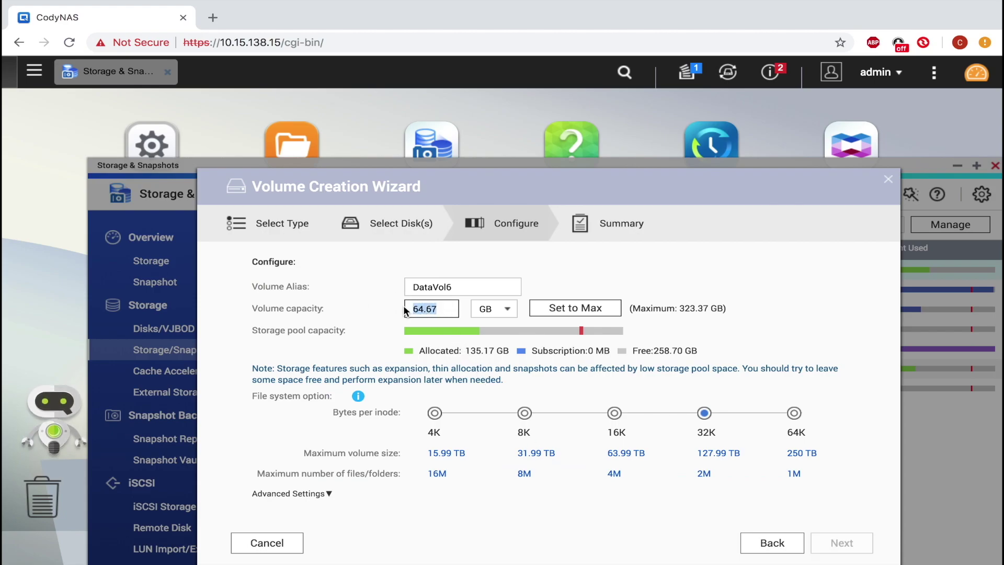
pyautogui.write('70')
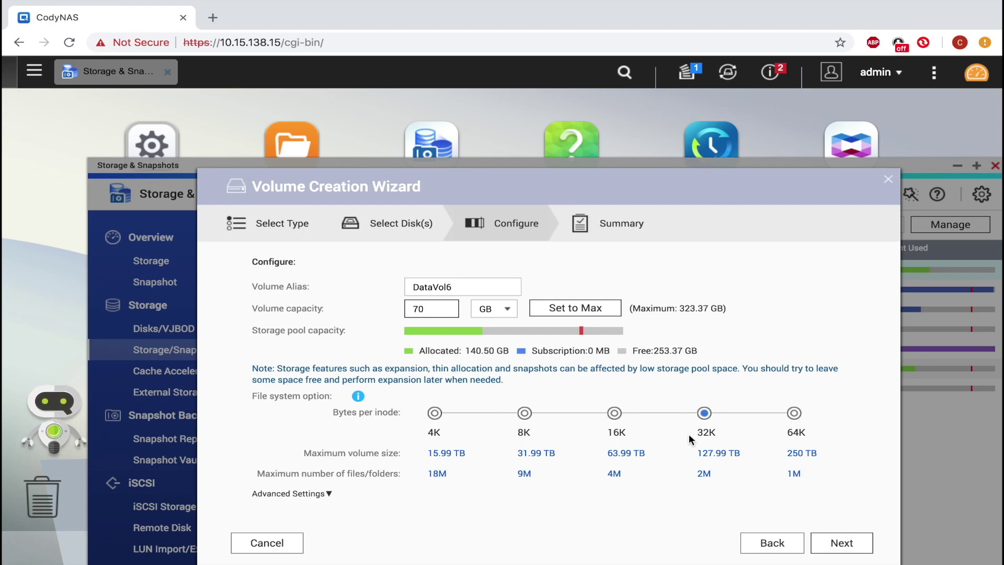
pyautogui.click(835, 543)
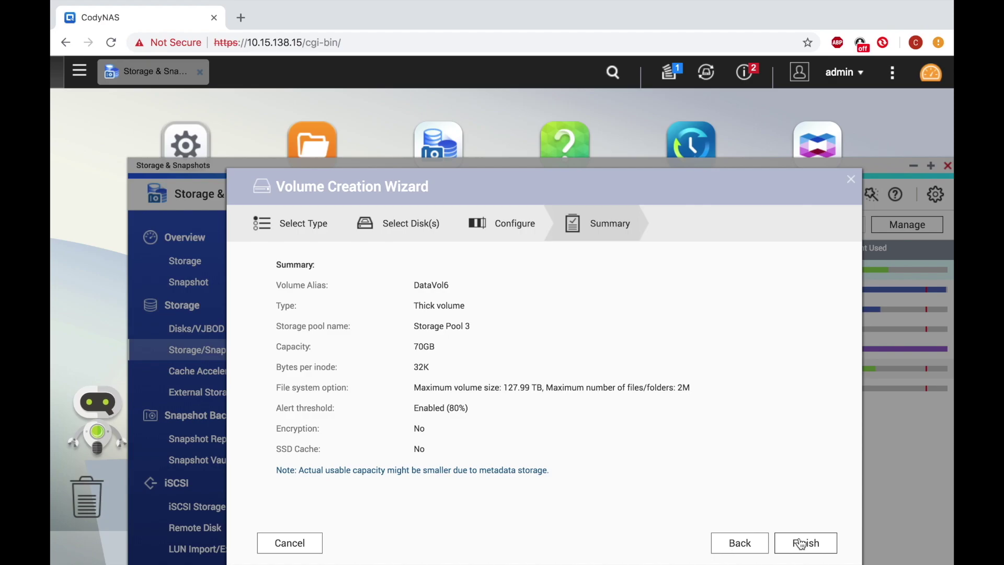
pyautogui.click(800, 542)
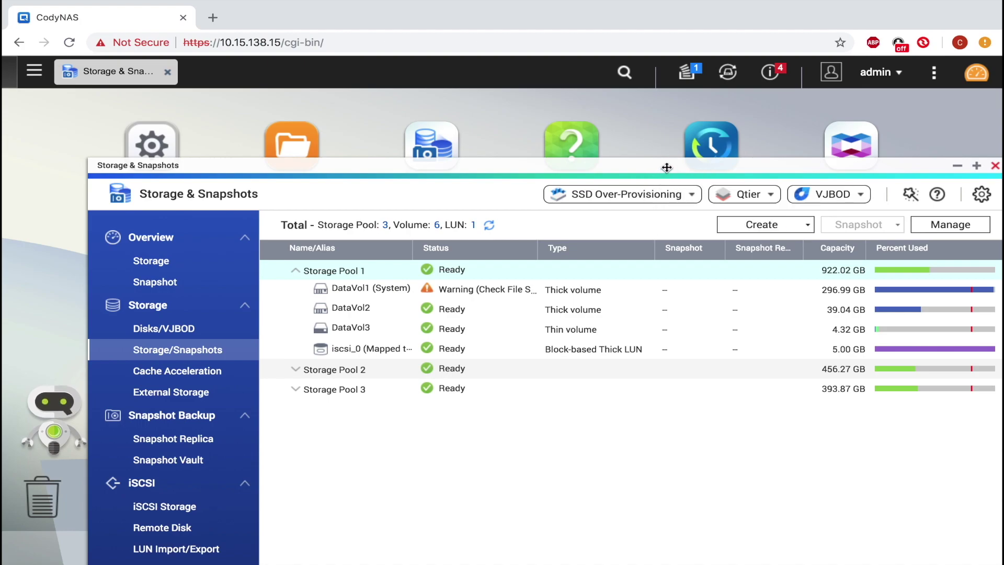
# - In App Center's All Apps, search for 'roon' to find Roon Server
pyautogui.moveTo(664, 166); pyautogui.dragTo(549, 210)
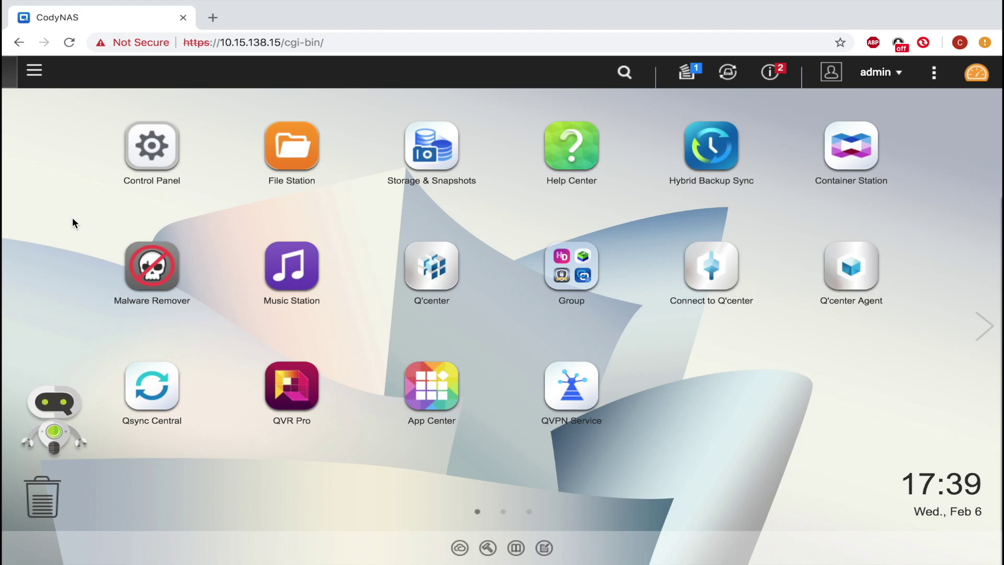
pyautogui.click(427, 385)
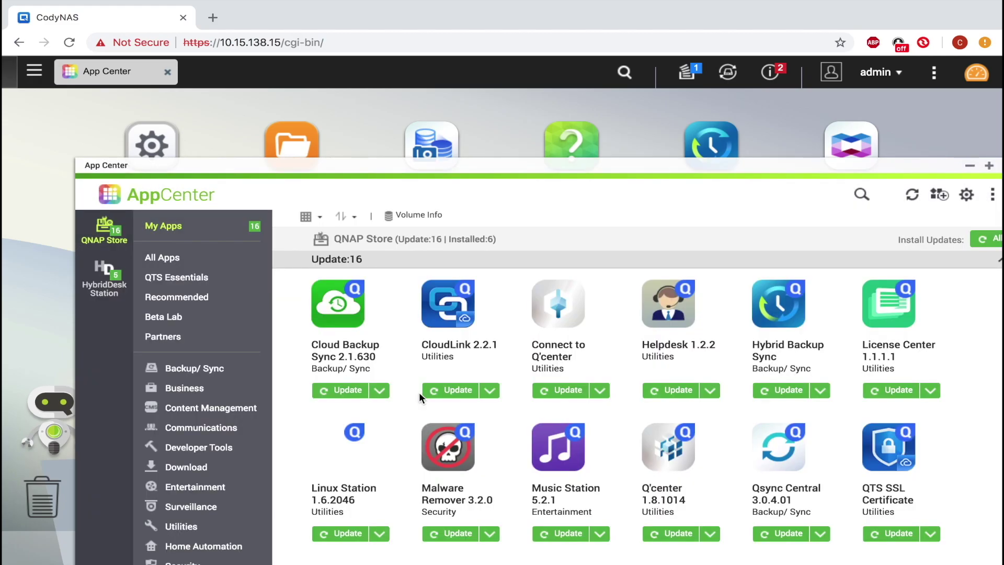
pyautogui.click(204, 260)
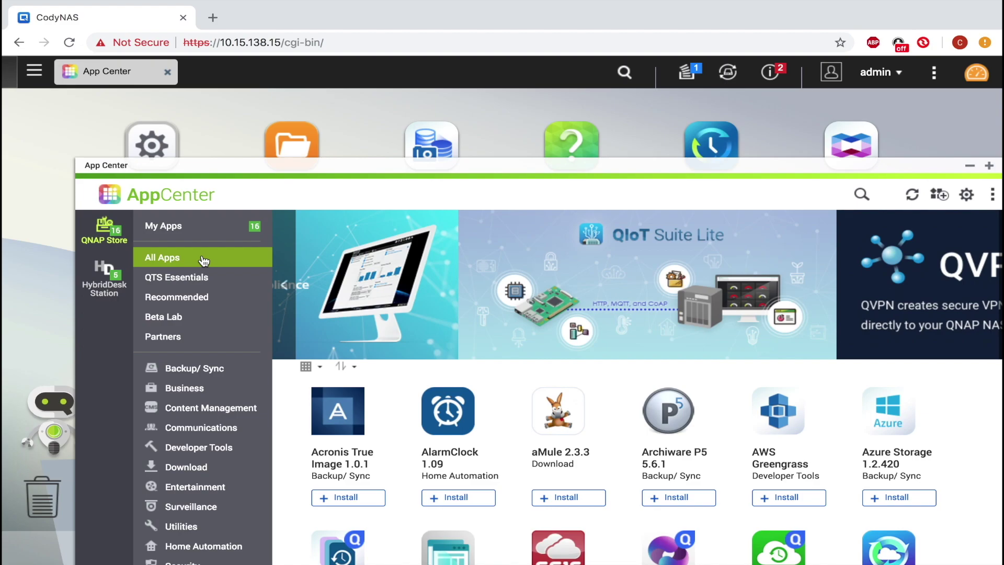
pyautogui.click(859, 196)
pyautogui.write('roon')
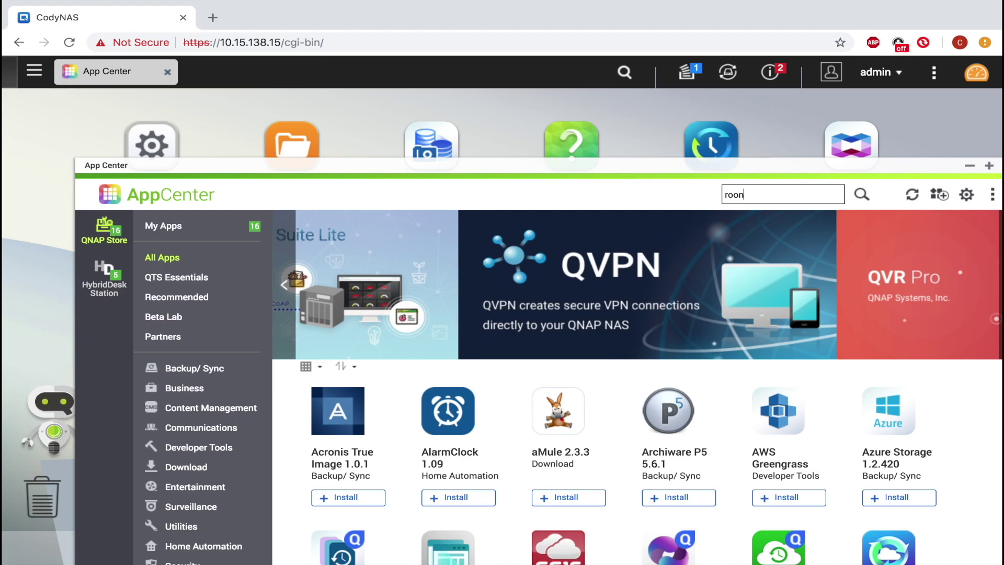
pyautogui.press('Return')
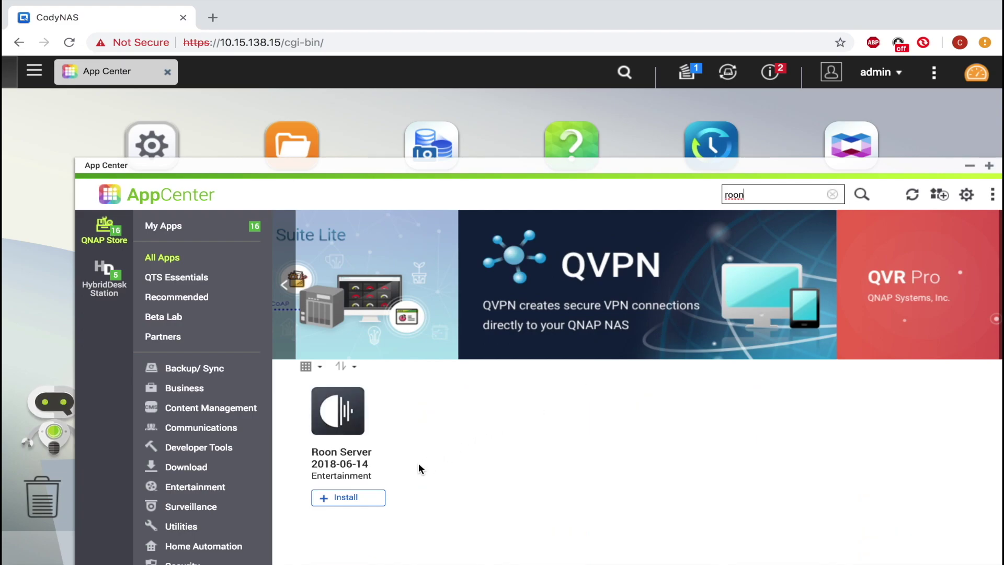
# - Install Roon Server, accepting the disclaimer and choosing DataVol6 as the install volume
pyautogui.click(347, 498)
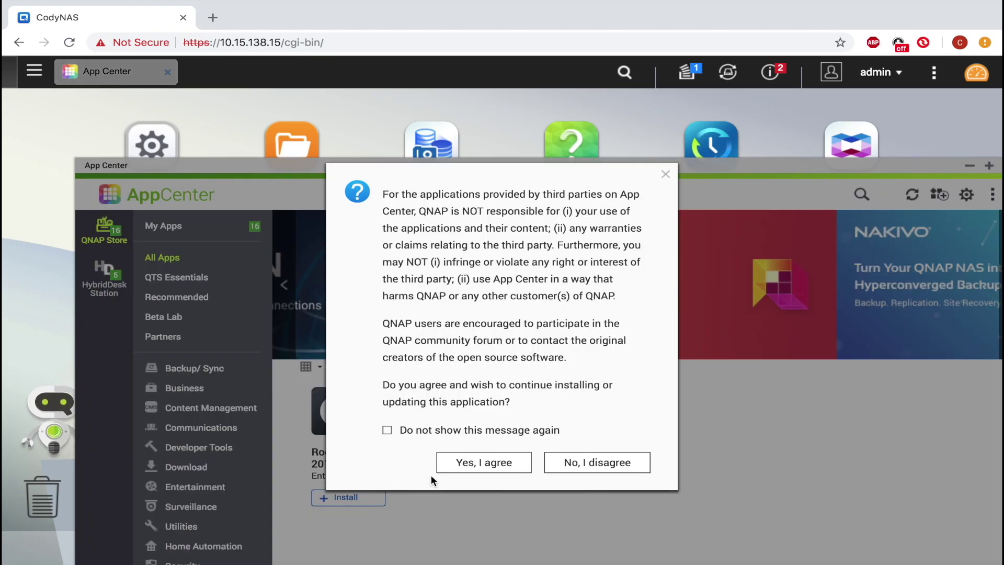
pyautogui.click(467, 463)
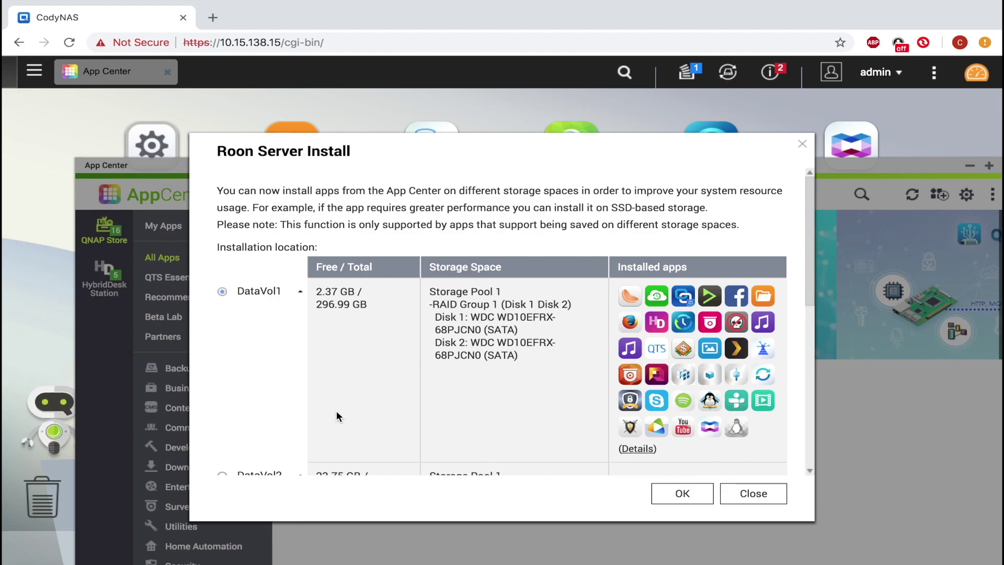
pyautogui.scroll(-8, 337, 415)
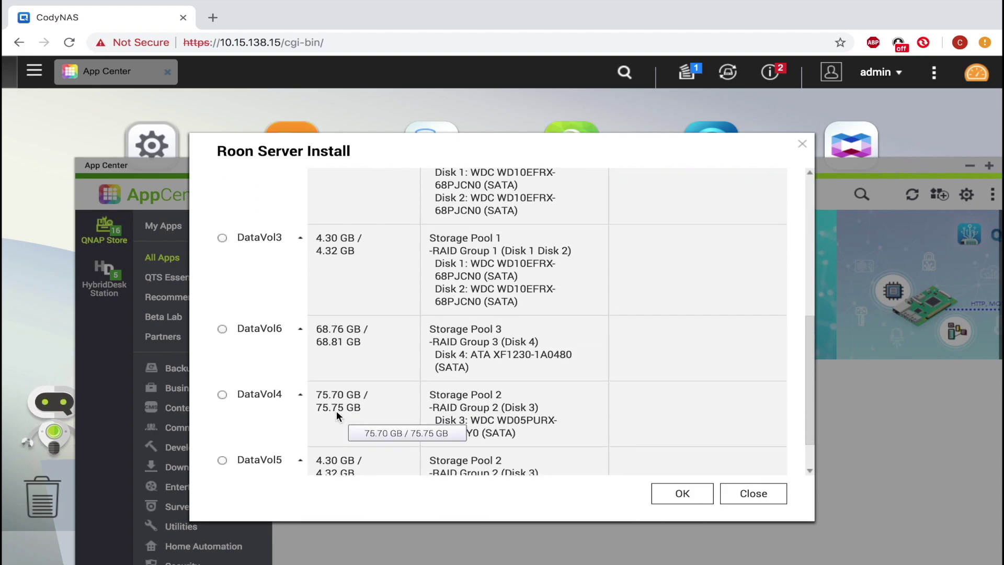
pyautogui.scroll(-1, 337, 410)
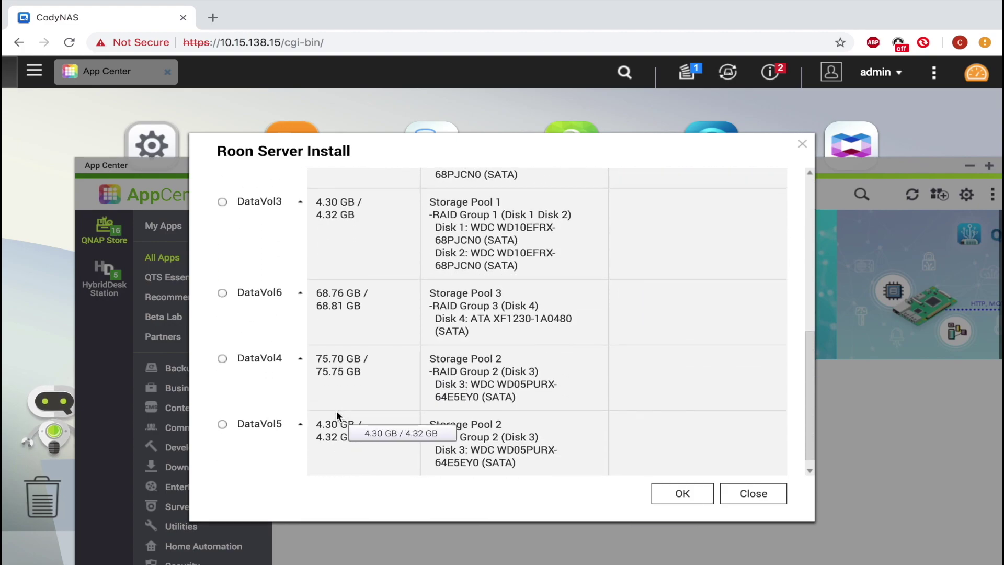
pyautogui.click(222, 296)
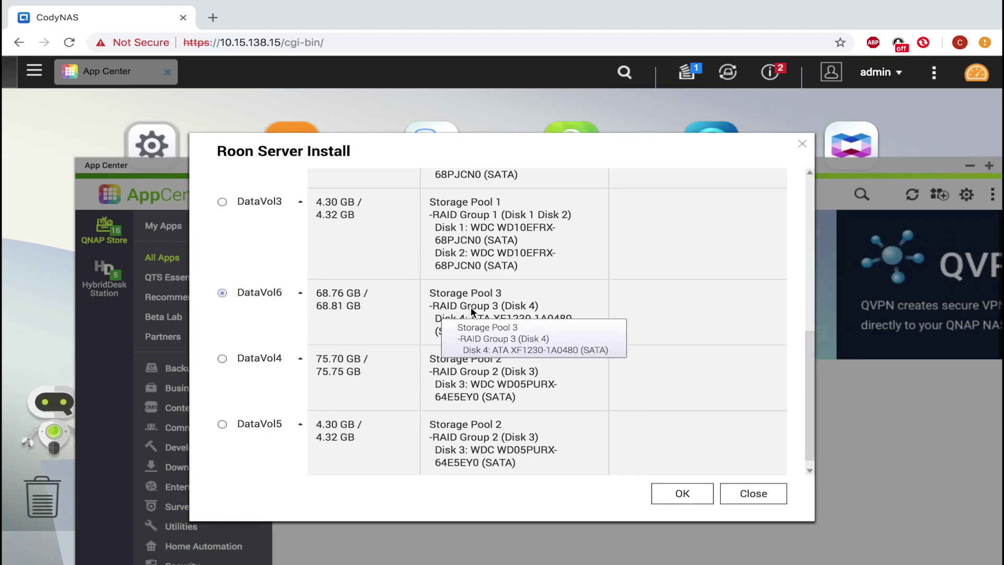
pyautogui.click(683, 495)
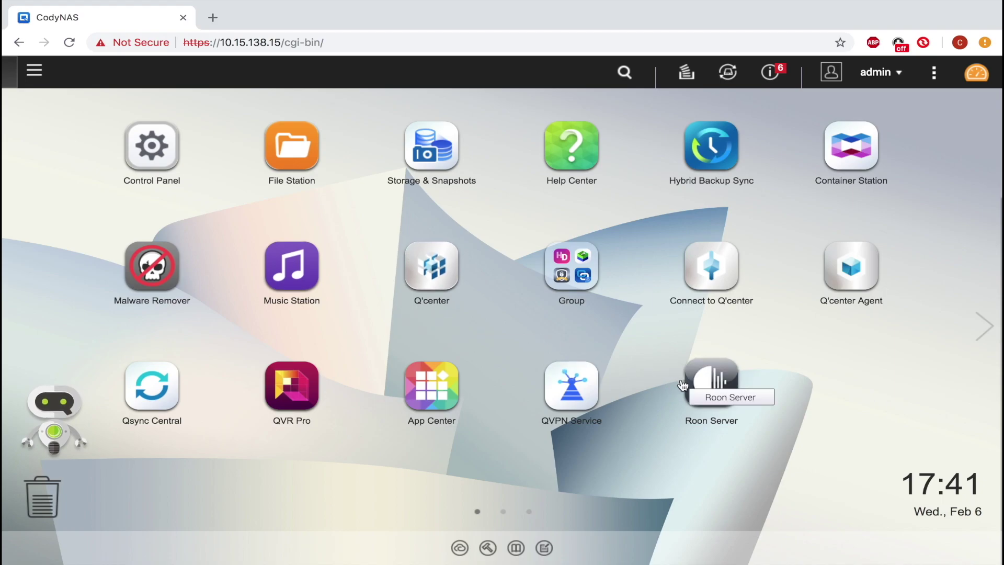
# - Open Roon Server and save Public as its database storage location
pyautogui.click(701, 382)
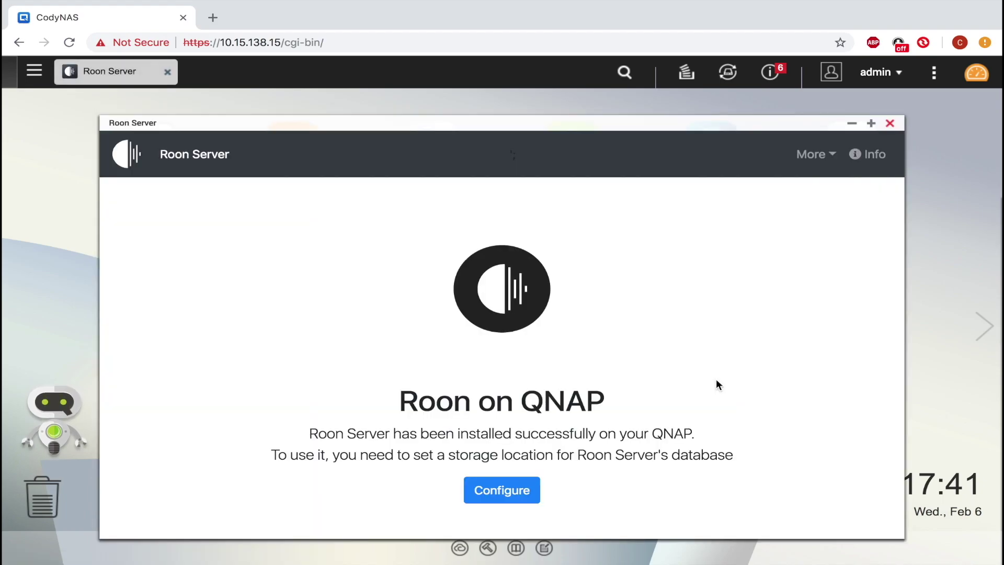
pyautogui.click(523, 490)
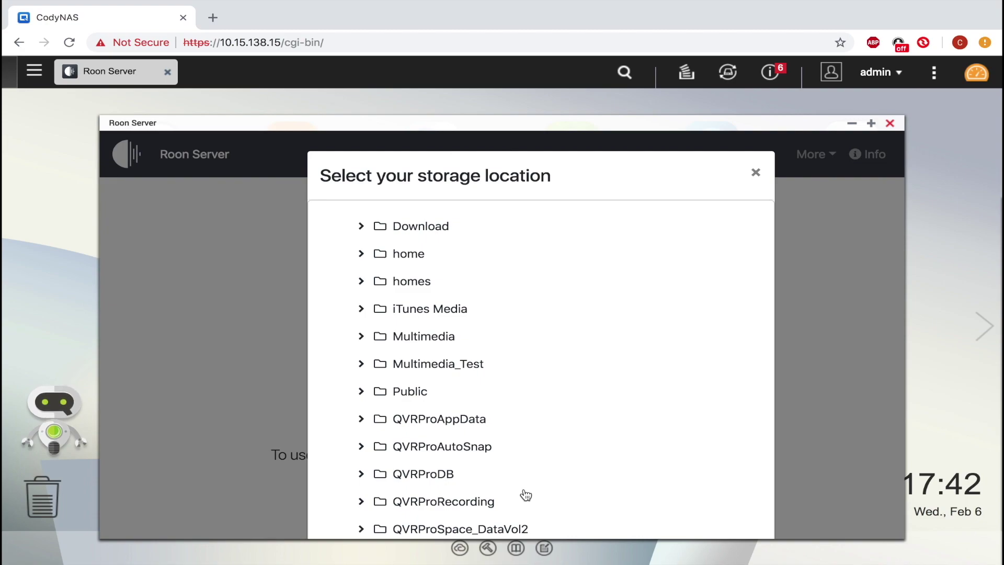
pyautogui.scroll(-2, 504, 440)
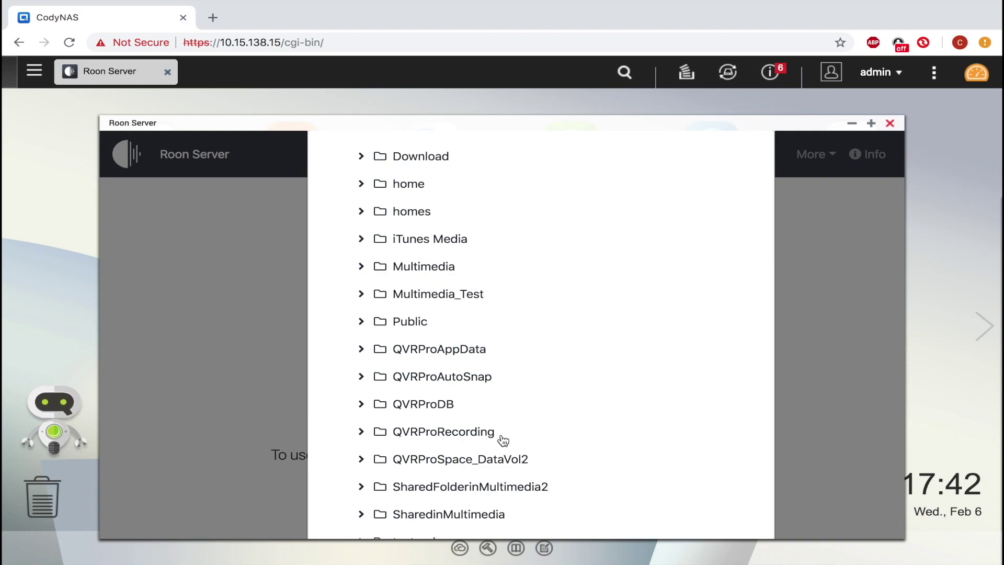
pyautogui.click(400, 325)
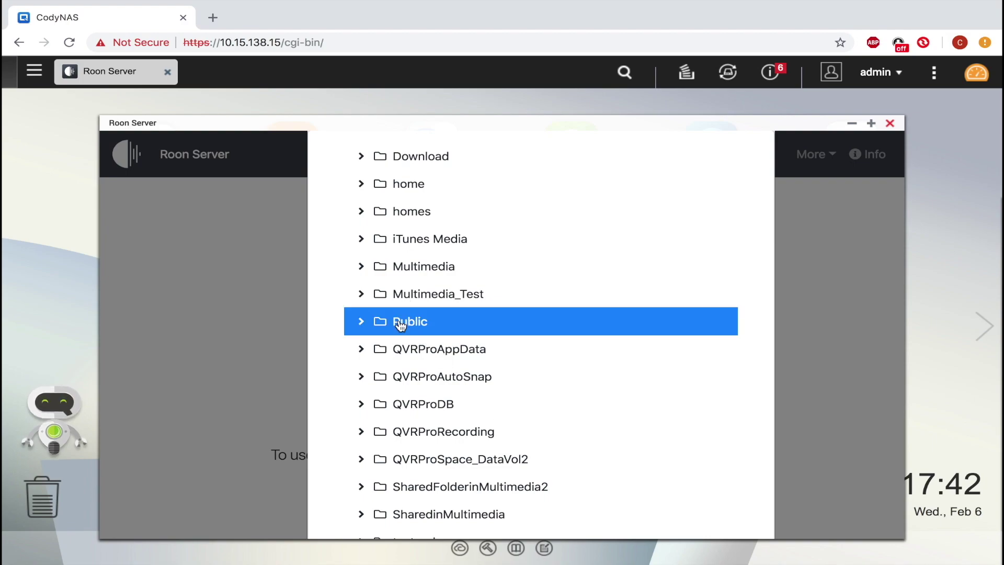
pyautogui.scroll(-5, 401, 324)
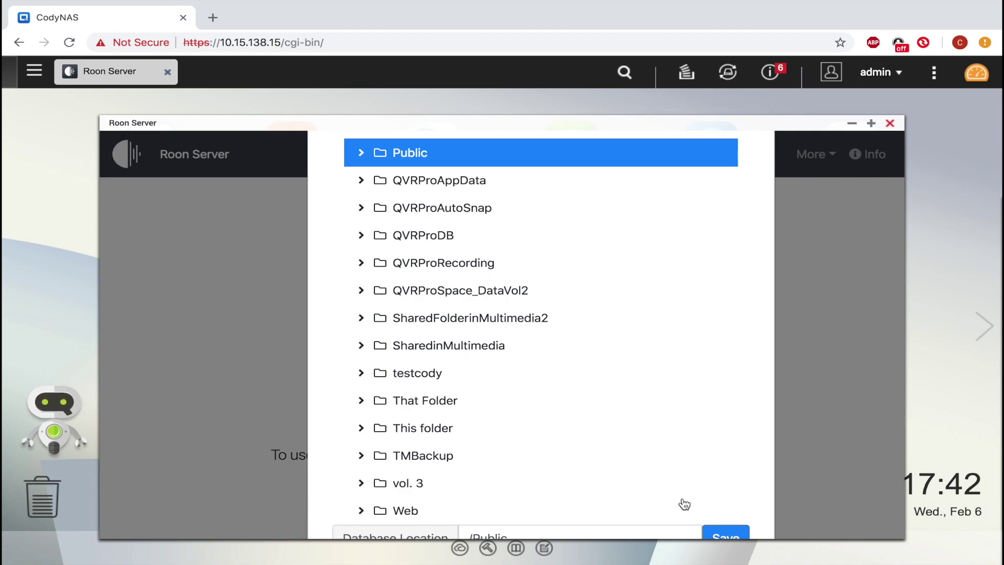
pyautogui.click(728, 532)
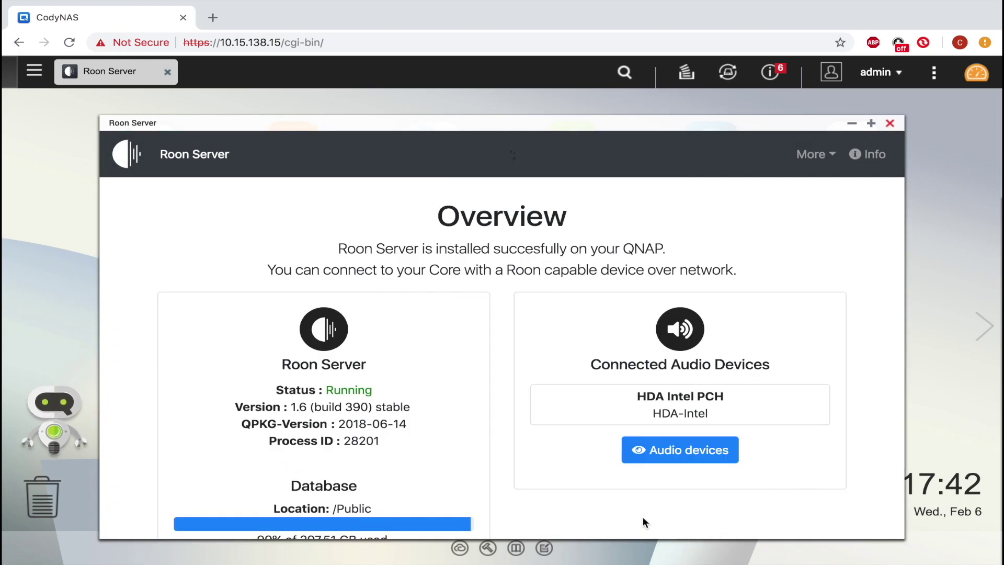
# - Review the Roon Server Overview, then load roonlabs.com/downloads.html in a new tab
pyautogui.scroll(-1, 544, 479)
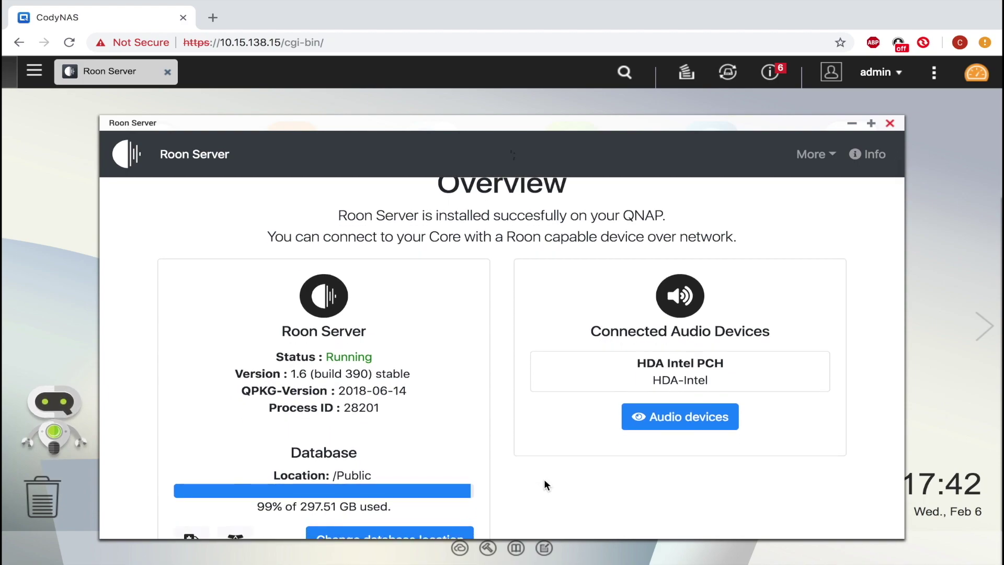
pyautogui.scroll(-1, 544, 481)
pyautogui.scroll(-1, 543, 485)
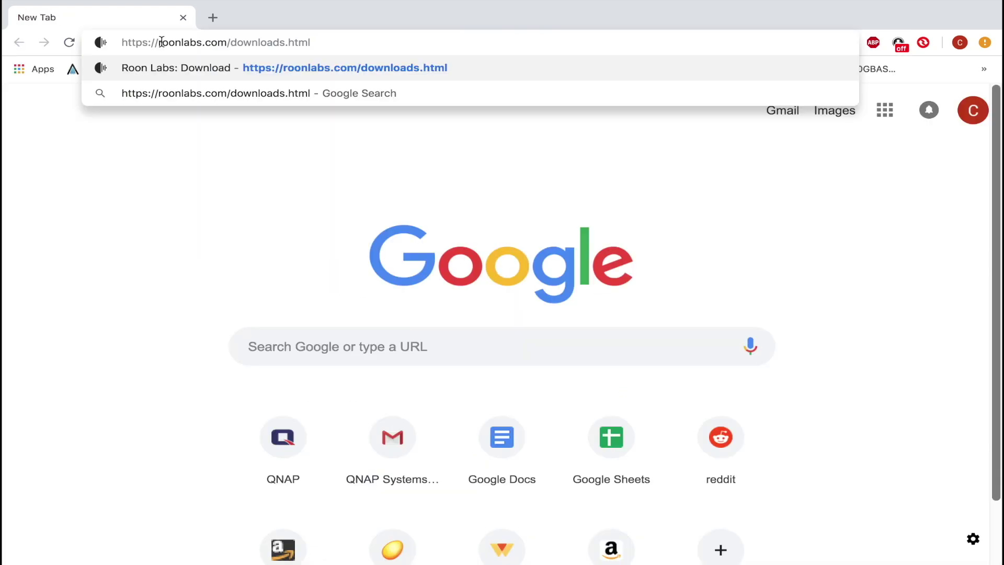
pyautogui.press('Return')
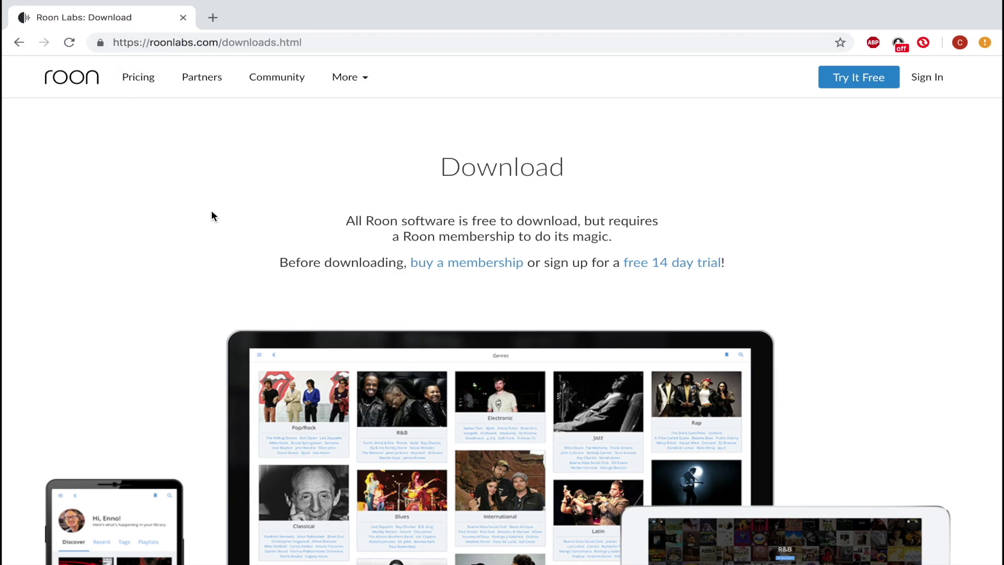
# - Scroll to All Software Downloads and download Roon for Mac OS X
pyautogui.scroll(-3, 211, 211)
pyautogui.scroll(-5, 212, 212)
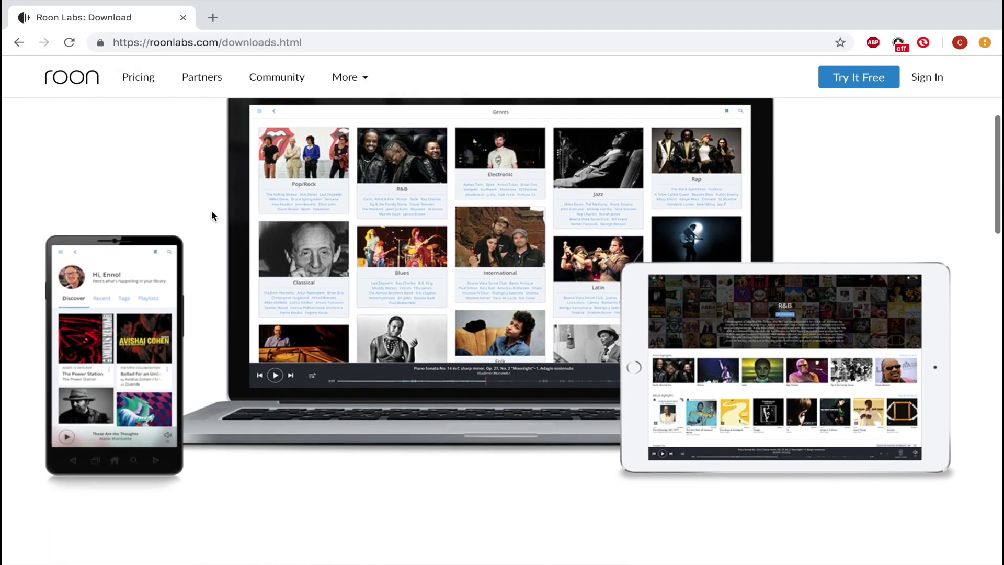
pyautogui.scroll(-4, 211, 215)
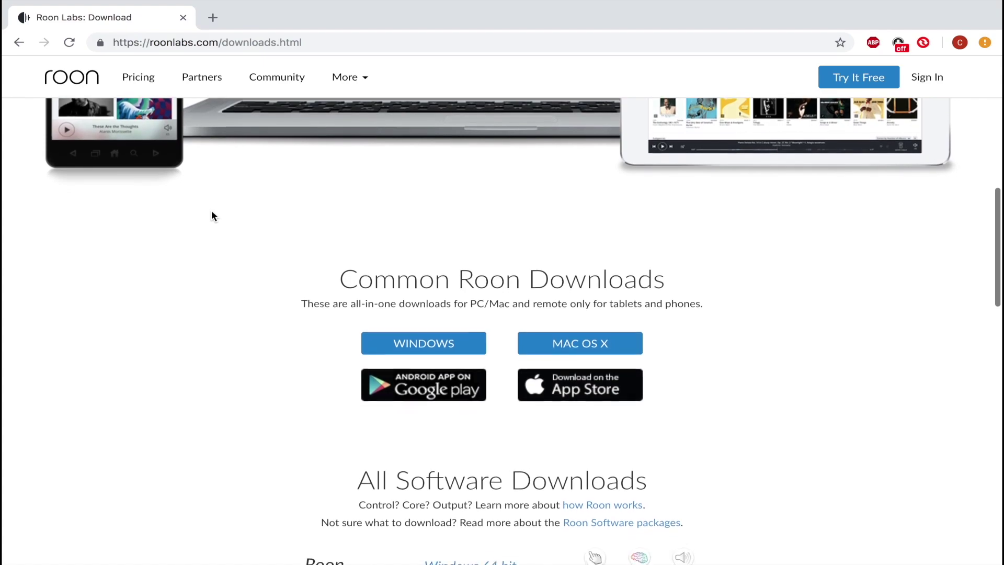
pyautogui.scroll(-3, 211, 215)
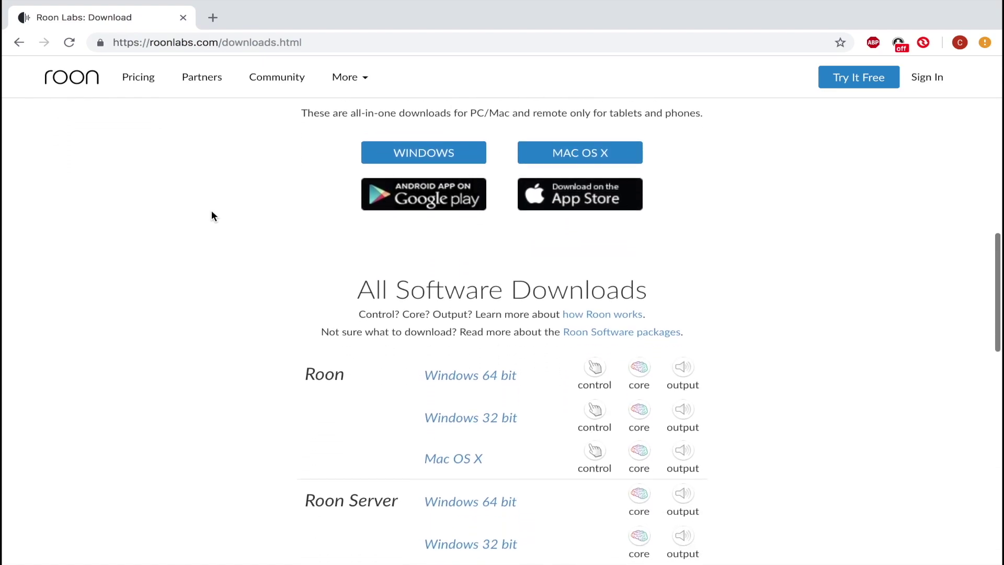
pyautogui.scroll(-2, 213, 216)
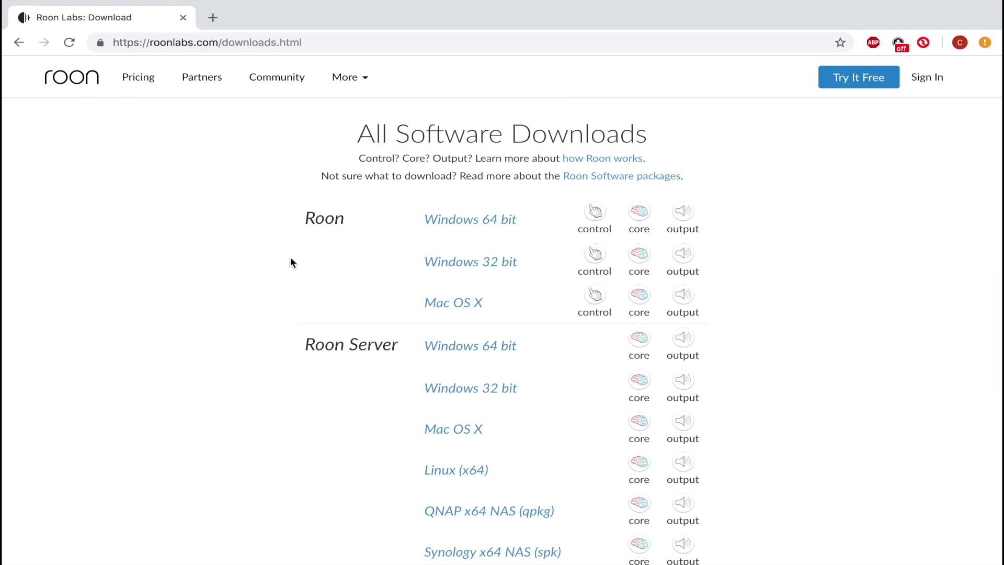
pyautogui.click(453, 311)
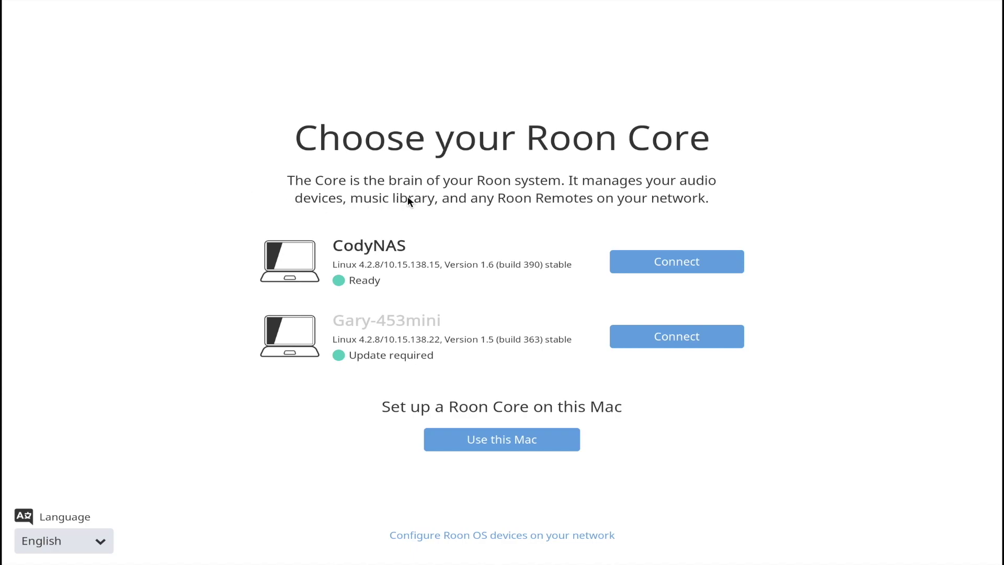
# - Connect to the CodyNAS core and begin entering the Roon account e-mail address
pyautogui.click(637, 262)
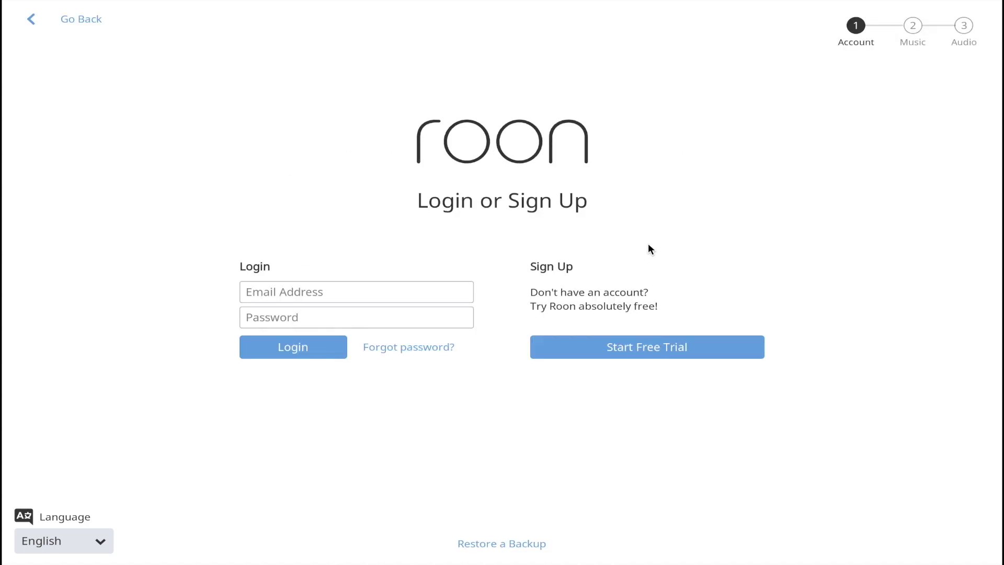
pyautogui.click(428, 285)
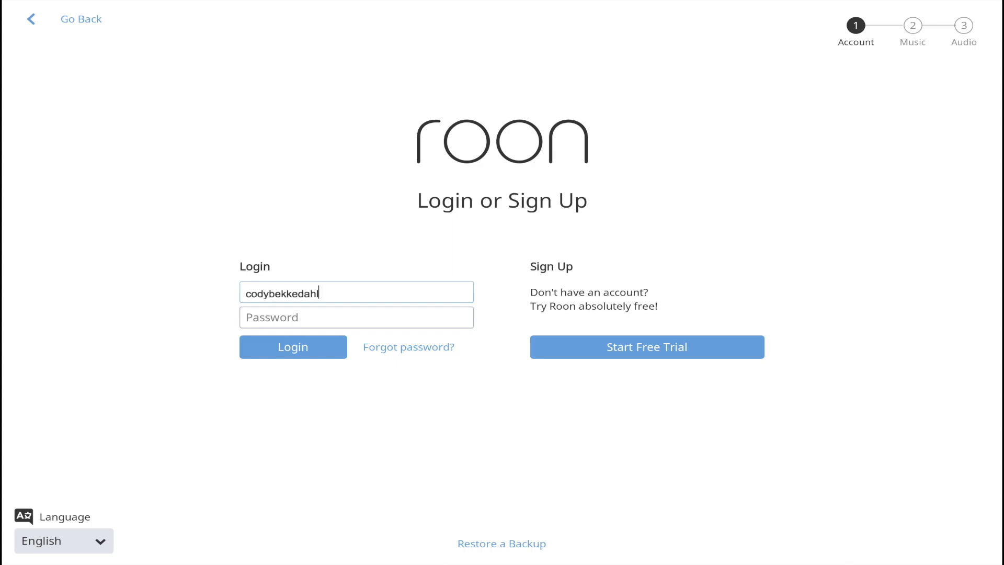
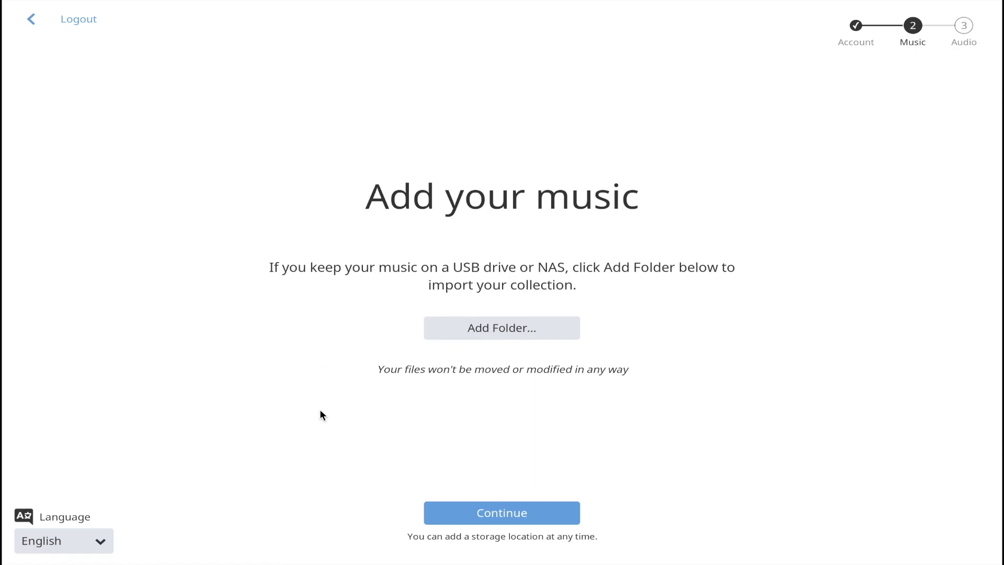
# - Add Public > Compilations > Sweetheart 2010 as the music folder and continue
pyautogui.click(493, 327)
pyautogui.click(453, 358)
pyautogui.scroll(-1, 448, 358)
pyautogui.scroll(1, 437, 320)
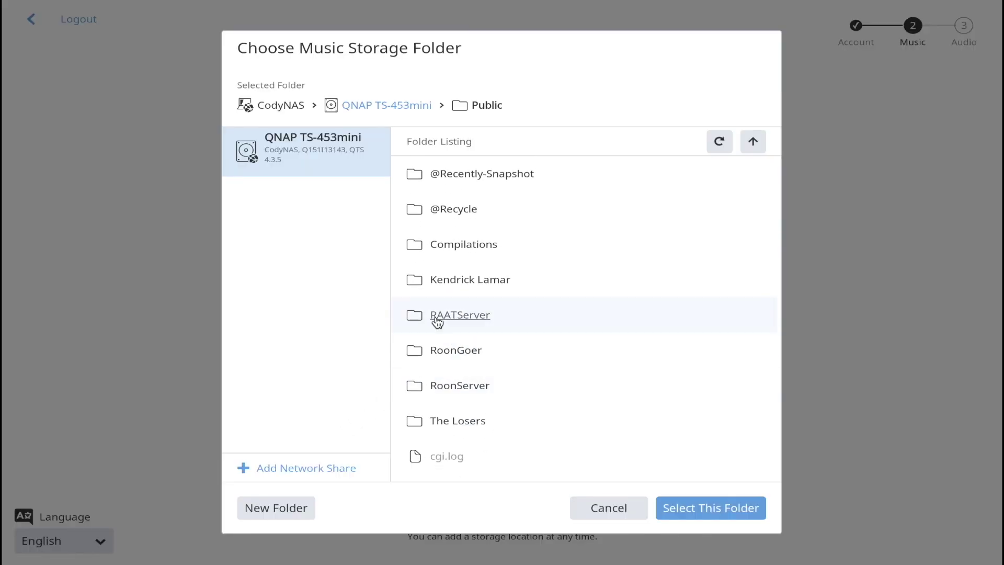
pyautogui.click(460, 244)
pyautogui.click(477, 174)
pyautogui.click(691, 509)
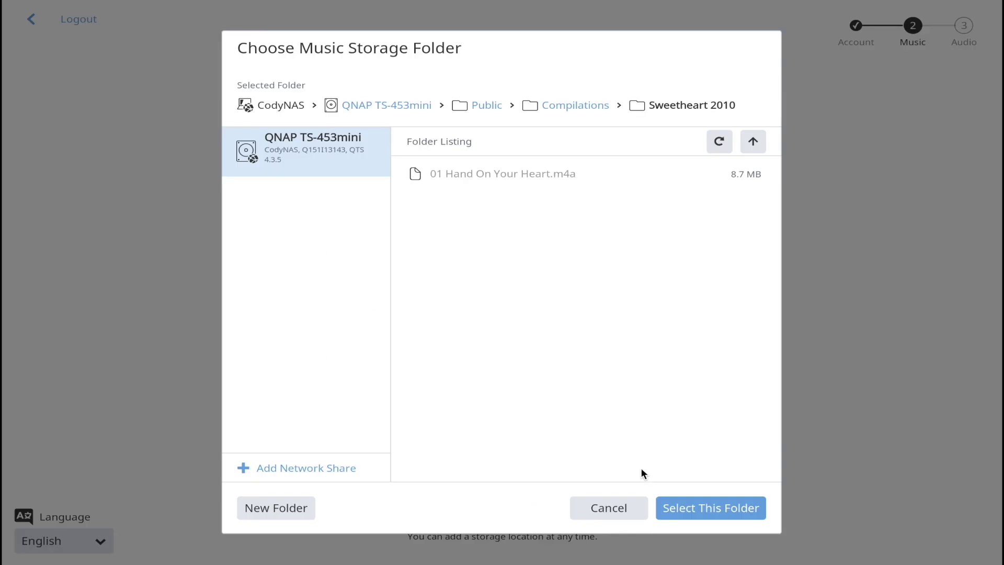
pyautogui.click(693, 509)
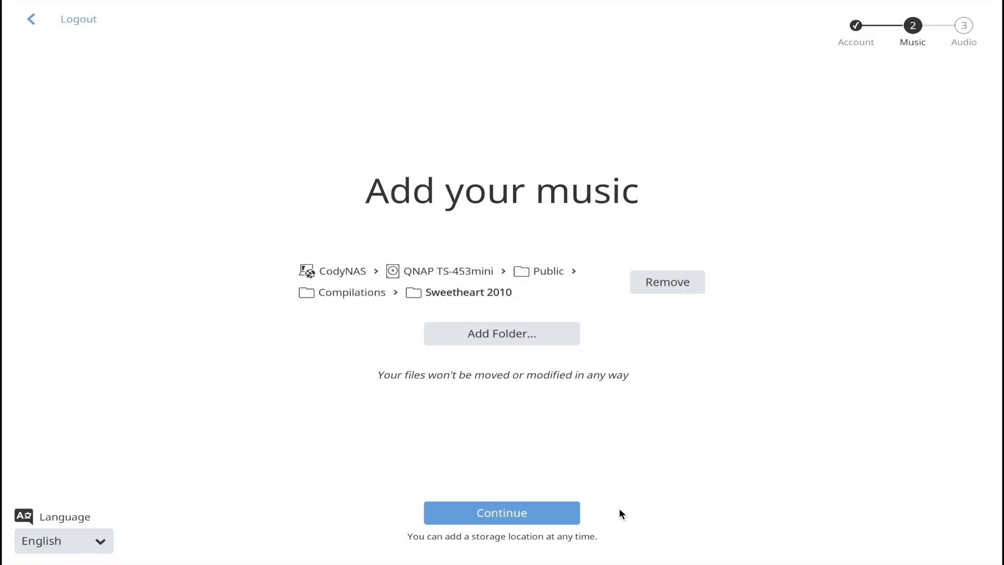
pyautogui.click(568, 520)
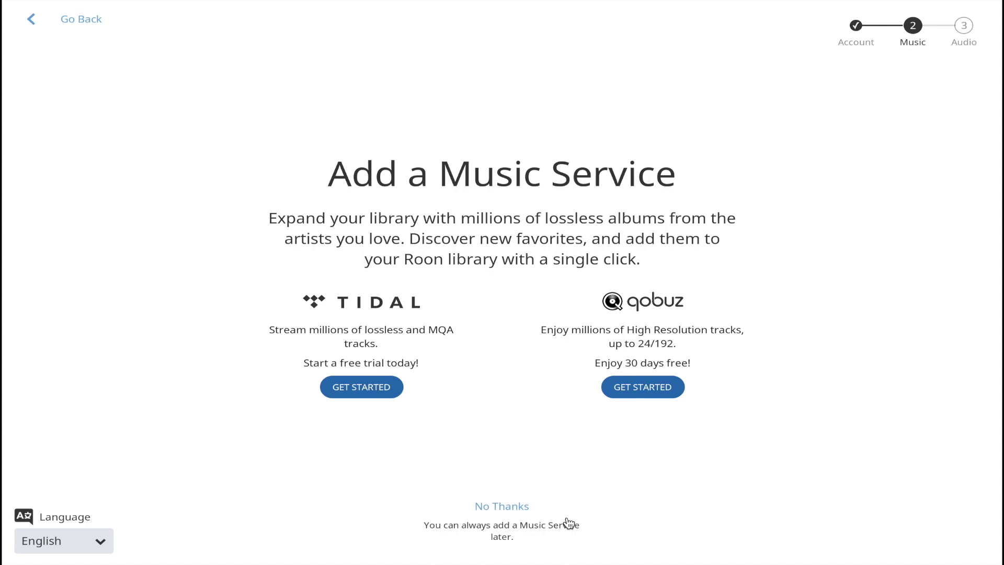
# - Decline adding a music streaming service with No Thanks on the Add a Music Service page
pyautogui.click(524, 507)
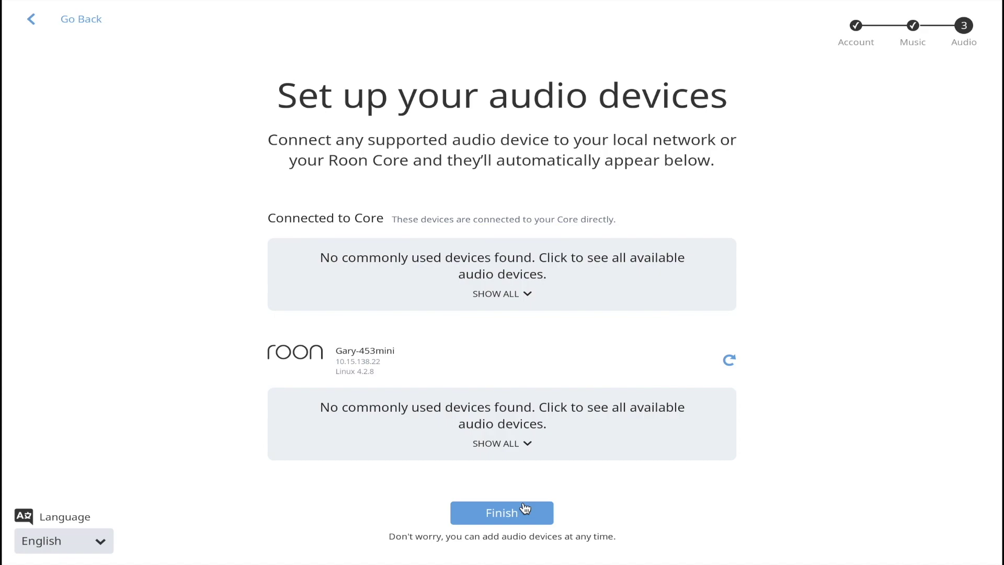
# - Enable the HDA Intel PCH device under Connected to Core and finish Roon's setup wizard
pyautogui.click(538, 274)
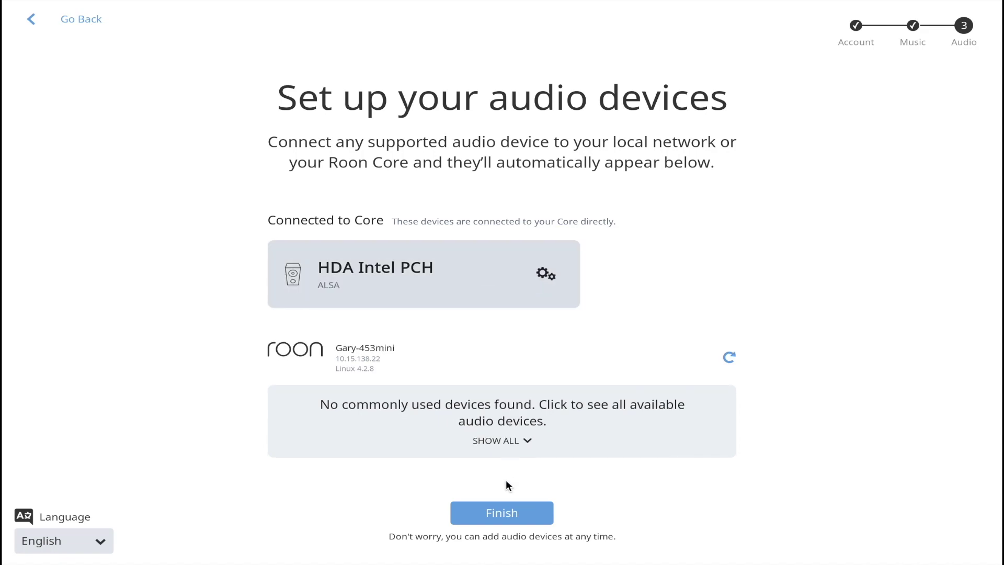
pyautogui.click(505, 512)
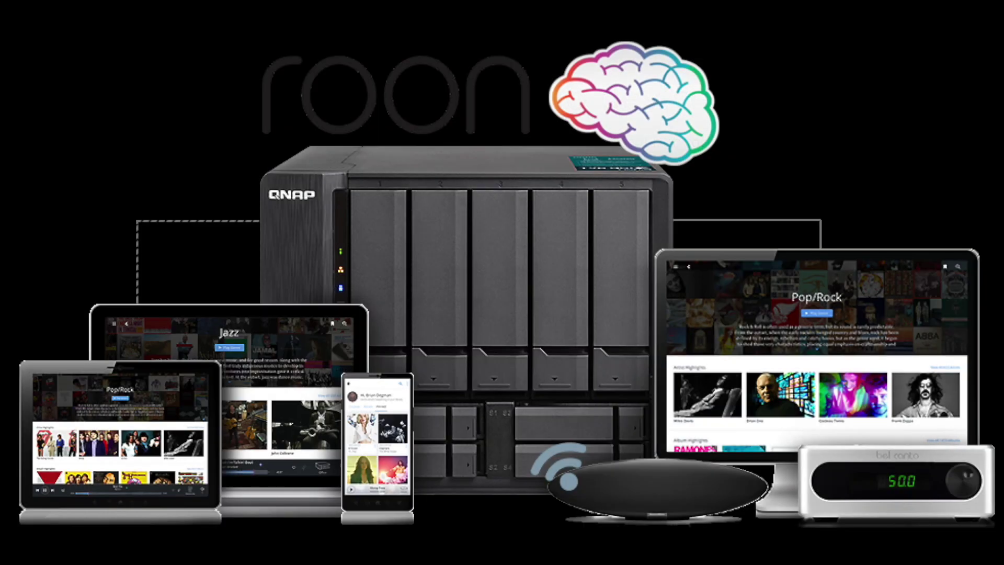